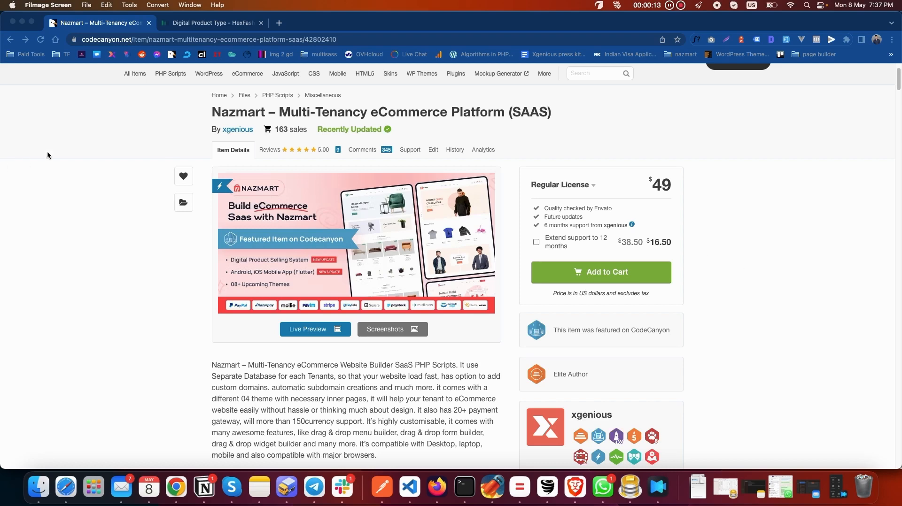
Switch to the store's admin page and review the digital product types with their file extensions.
left_click(214, 23)
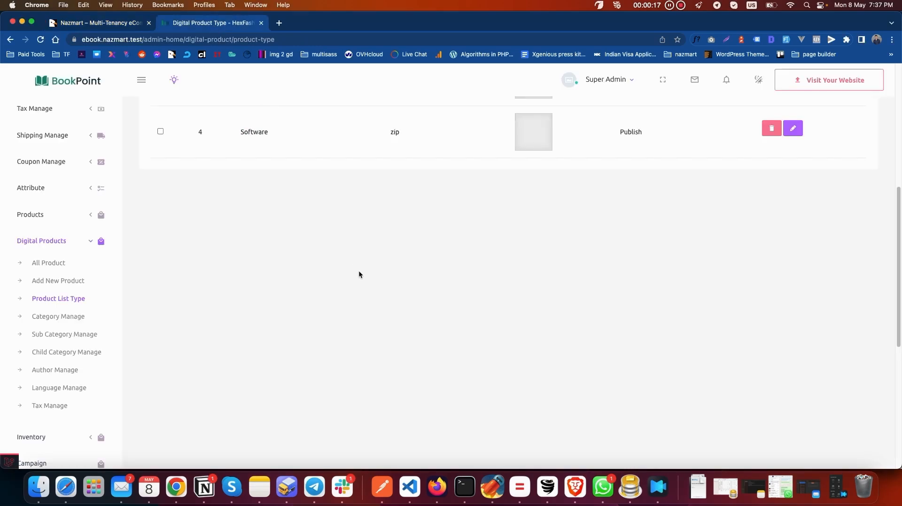
scroll(329, 324, "up", 10)
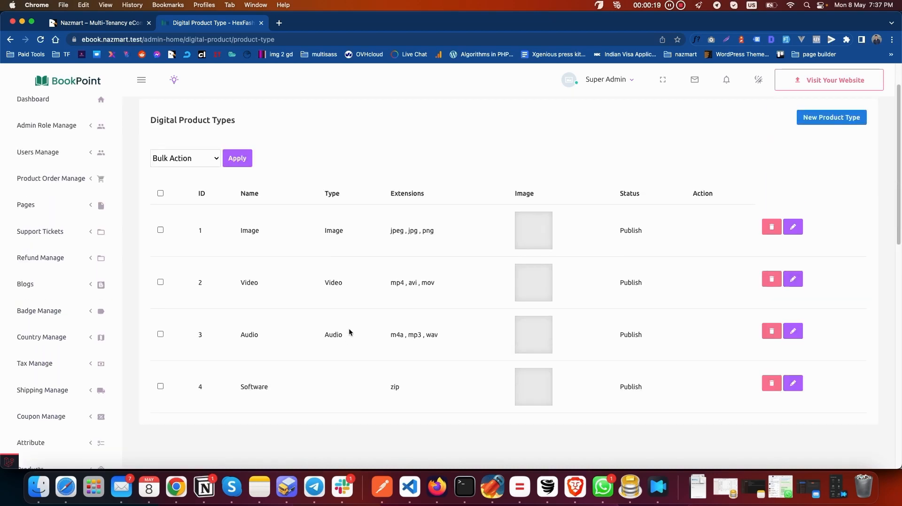
scroll(349, 332, "down", 5)
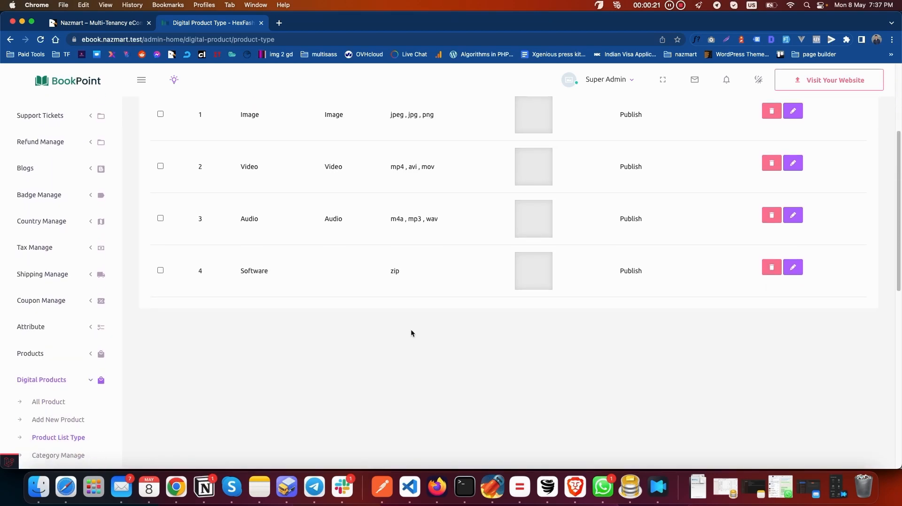
scroll(52, 350, "down", 4)
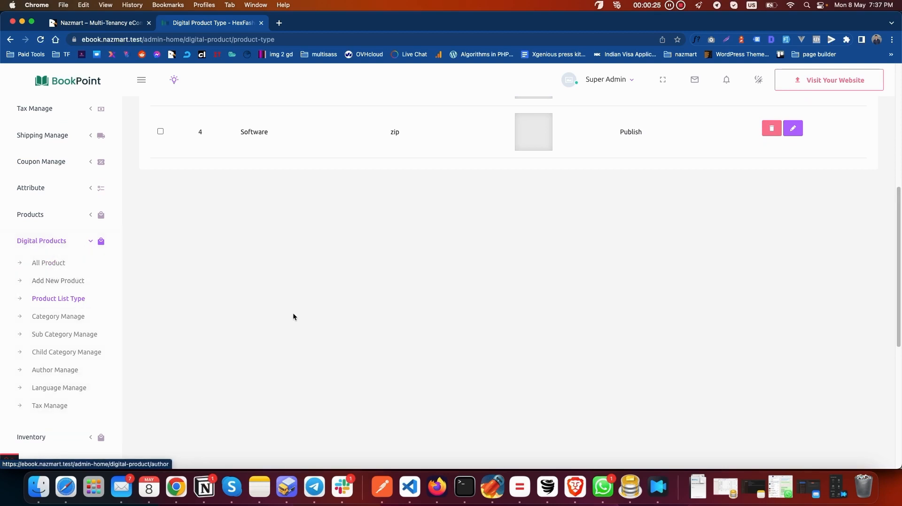
Open the digital product category management page and review the listed categories.
left_click(61, 317)
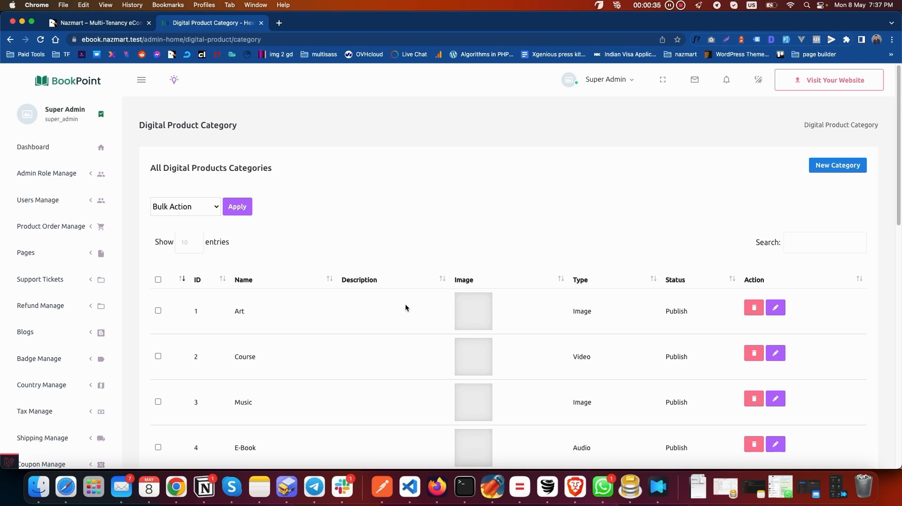
scroll(325, 225, "down", 10)
scroll(52, 331, "up", 5)
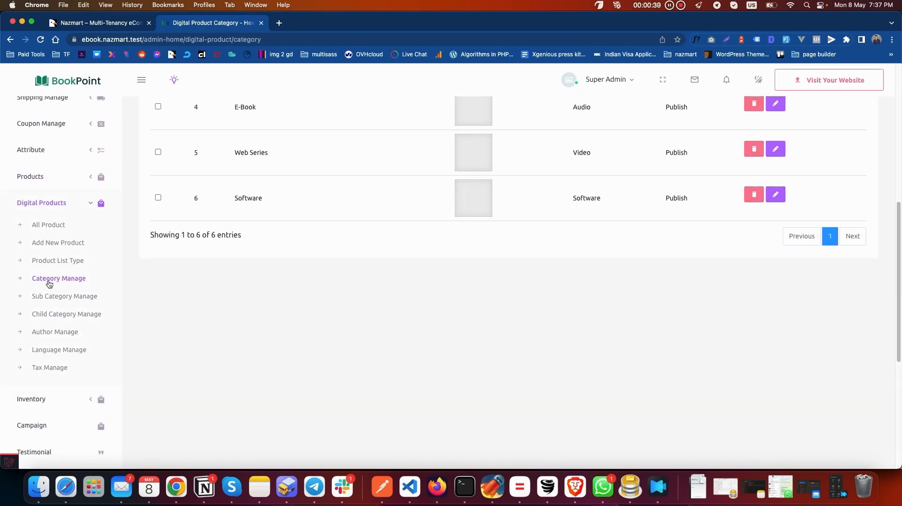
scroll(559, 391, "up", 2)
scroll(570, 392, "up", 5)
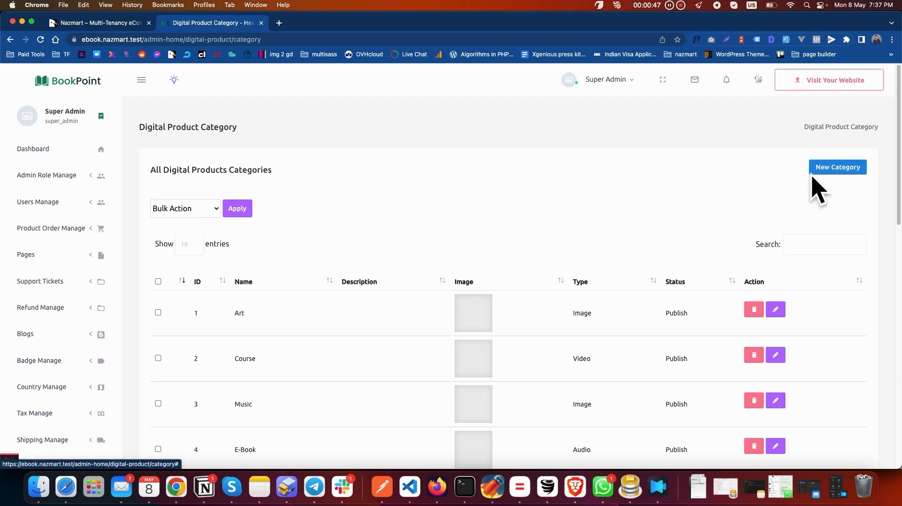
Start a new digital product category named E-Book and check the available product types.
left_click(838, 170)
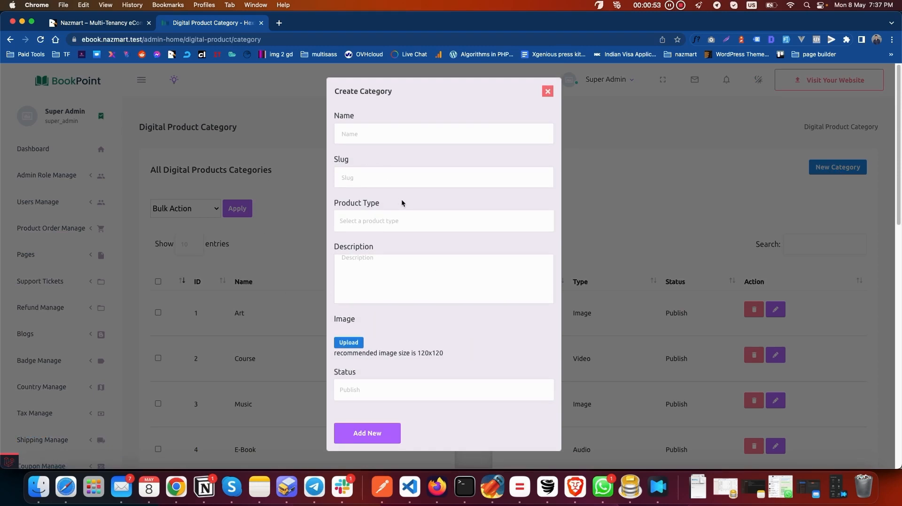
left_click(373, 136)
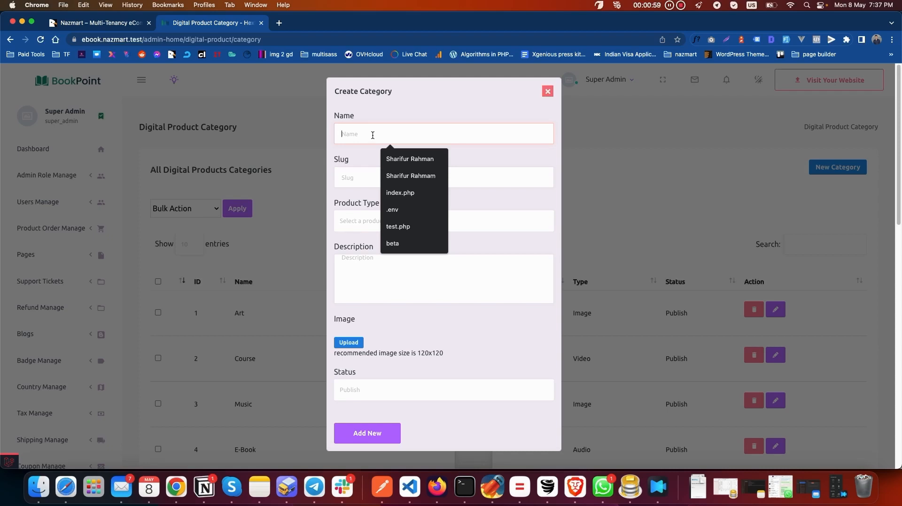
type("E-Book")
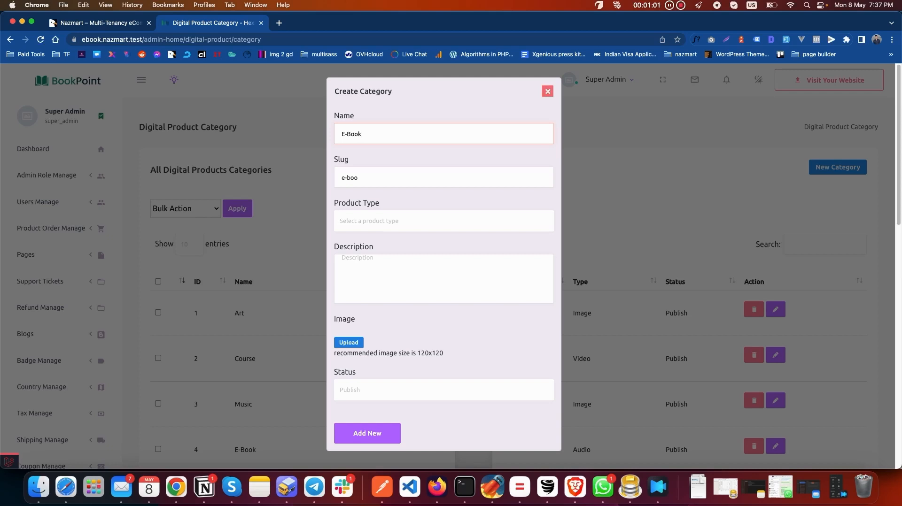
left_click_drag(376, 176, 318, 172)
left_click(391, 159)
left_click(387, 222)
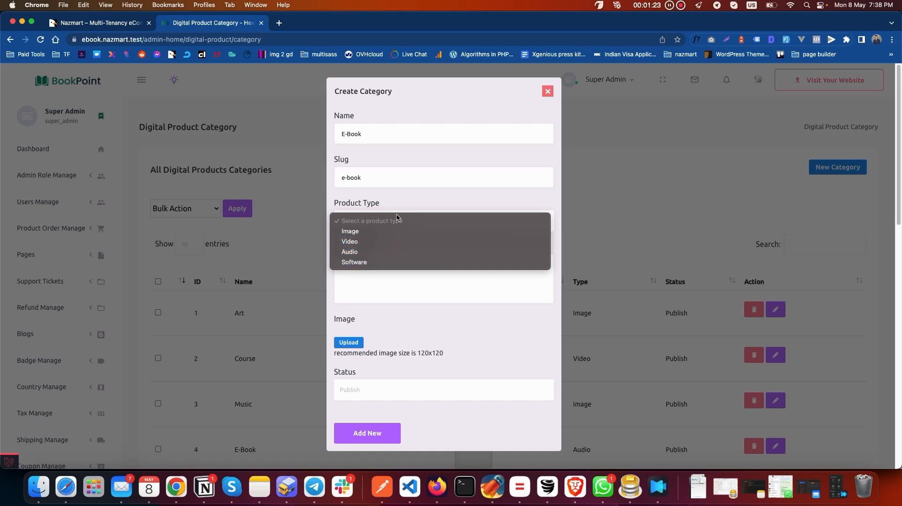
left_click(407, 200)
Replace the new category's name with Art Work.
triple_click(371, 136)
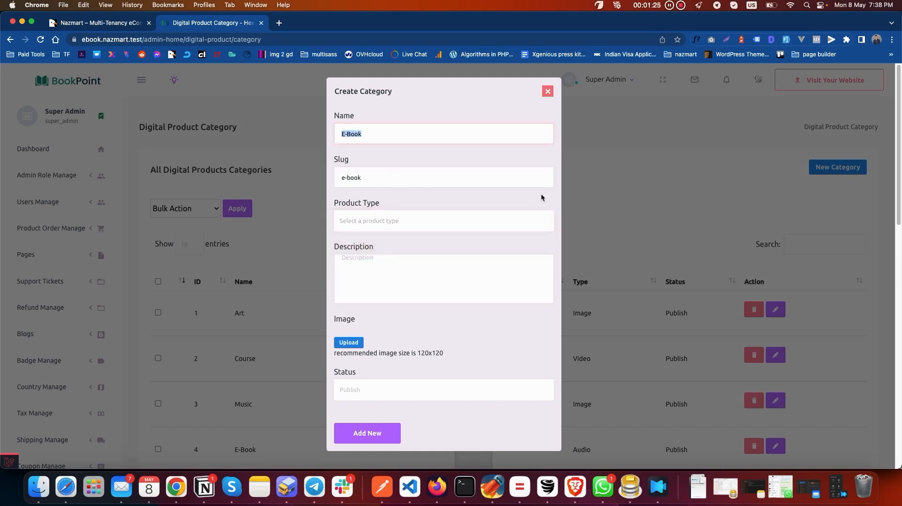
key("BackSpace")
type("A")
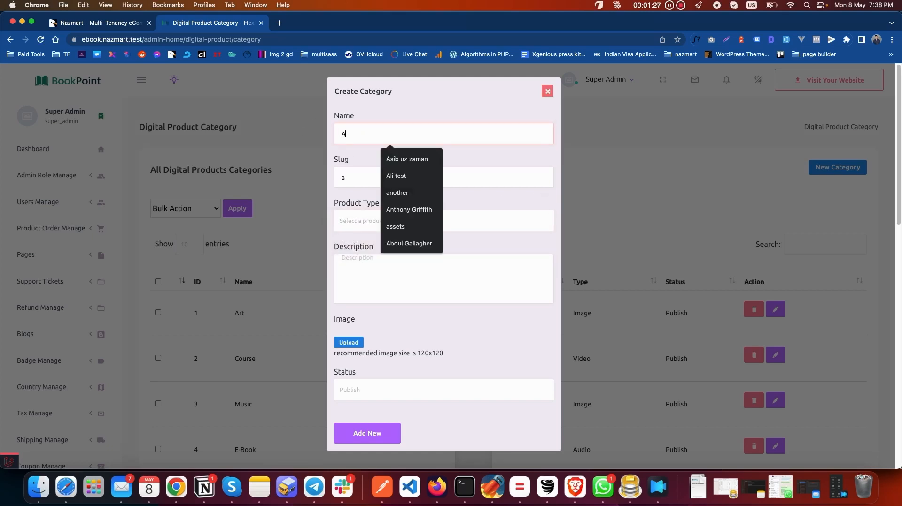
type("rt Work")
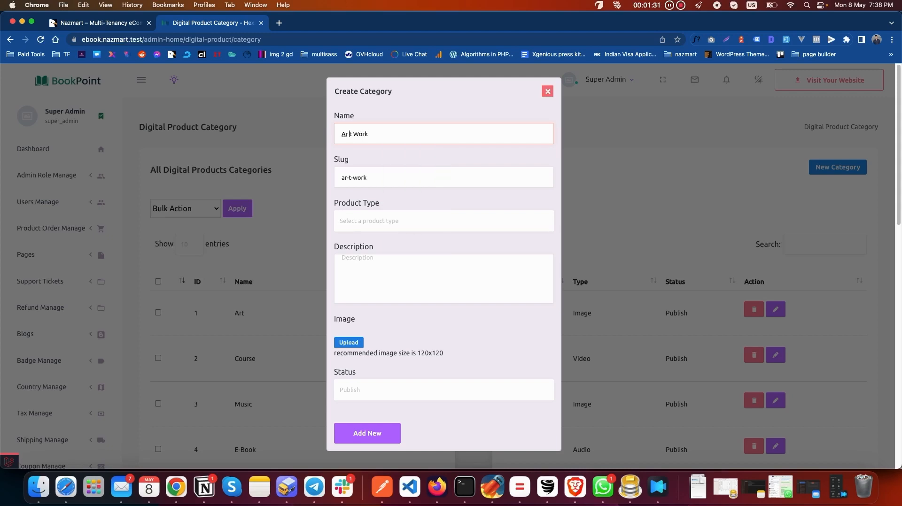
key("BackSpace")
Choose Image as the category's product type, check the status options, and close the form without saving.
left_click(397, 220)
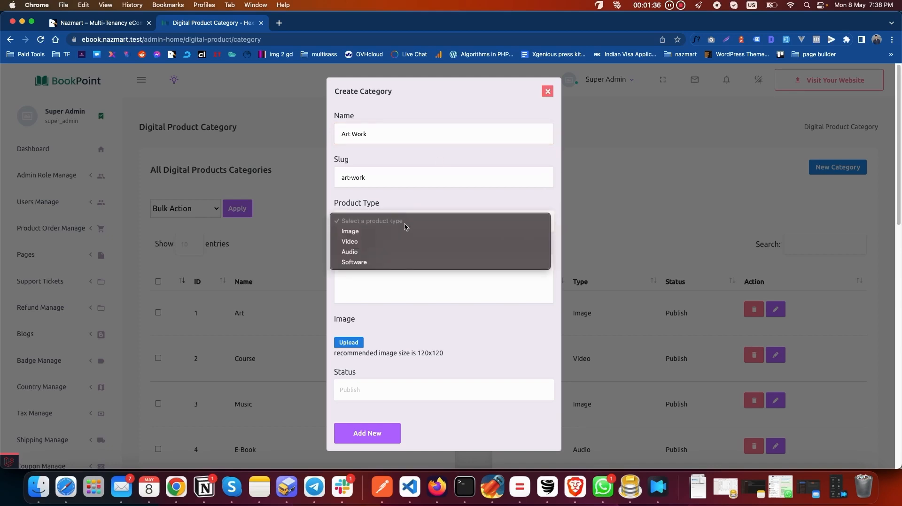
left_click(357, 235)
left_click(391, 285)
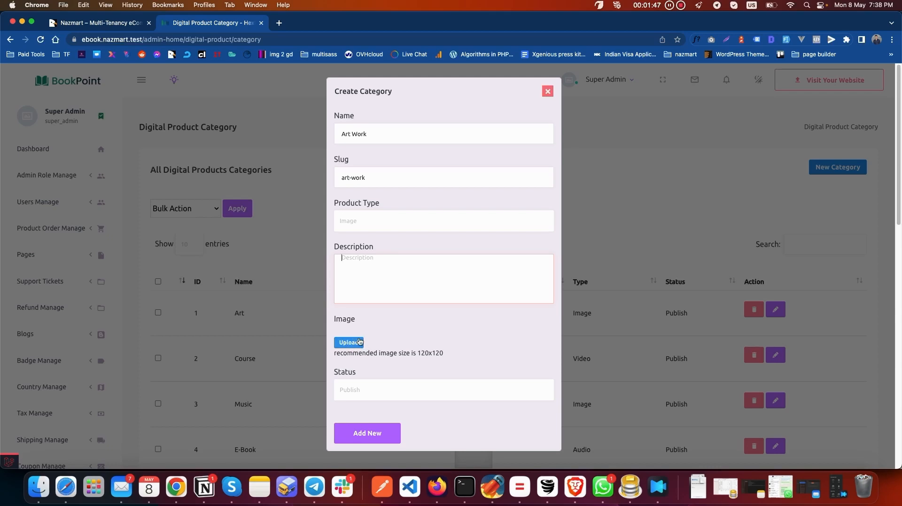
left_click(369, 394)
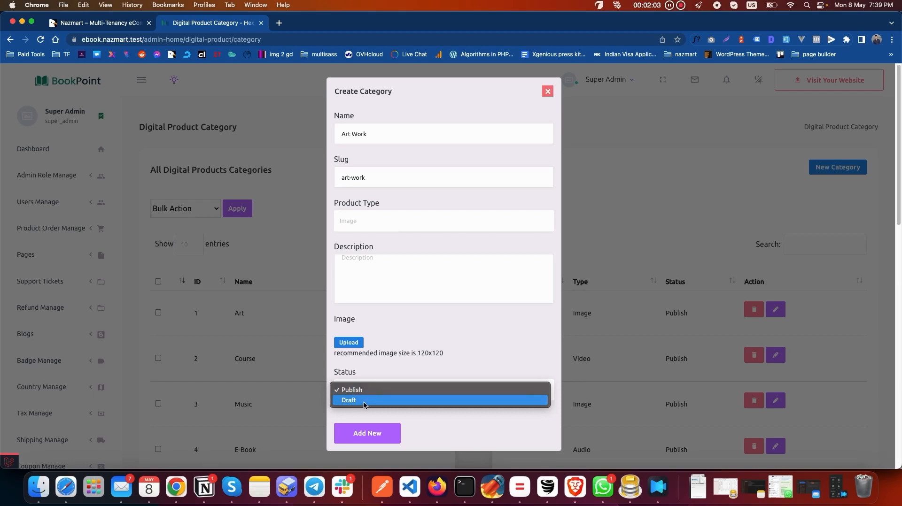
left_click(471, 357)
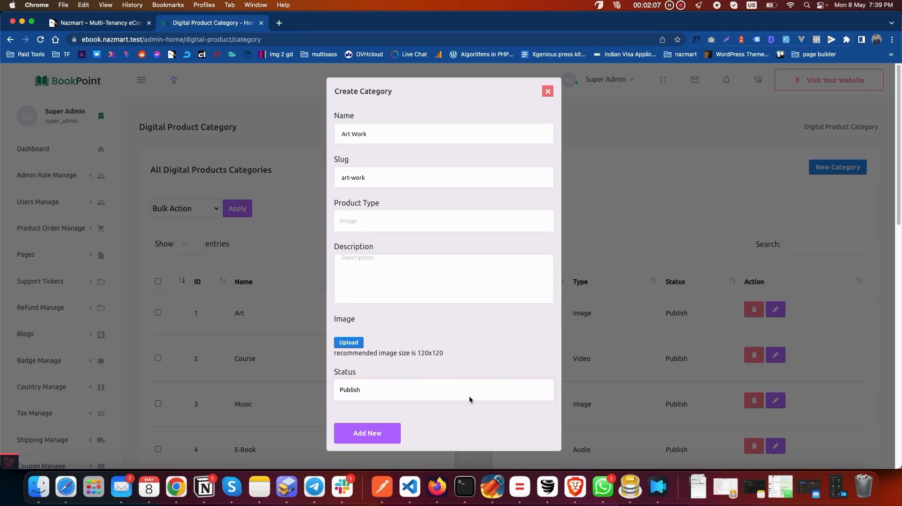
left_click(665, 264)
Review the digital product category list, including each category's product type and its edit and delete actions.
scroll(411, 360, "down", 4)
scroll(291, 310, "down", 10)
scroll(366, 351, "up", 15)
scroll(472, 374, "down", 3)
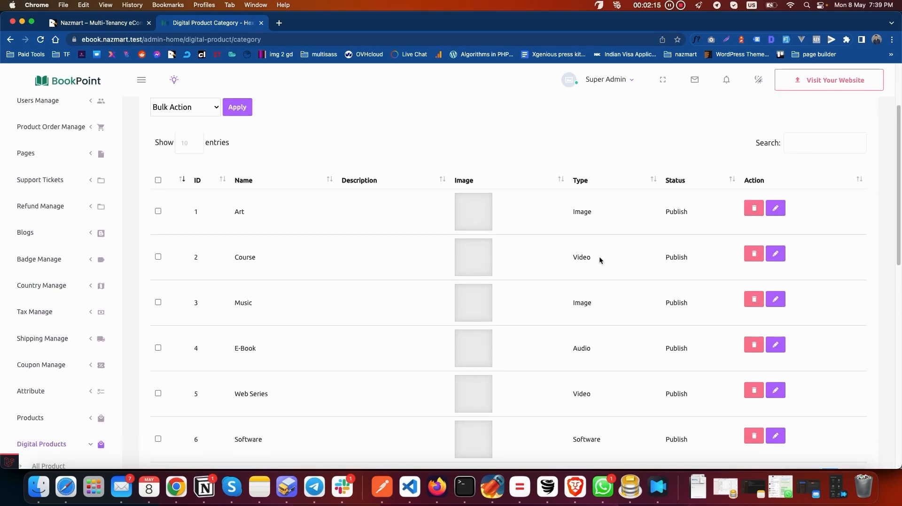
left_click(775, 208)
left_click(758, 250)
scroll(565, 290, "down", 4)
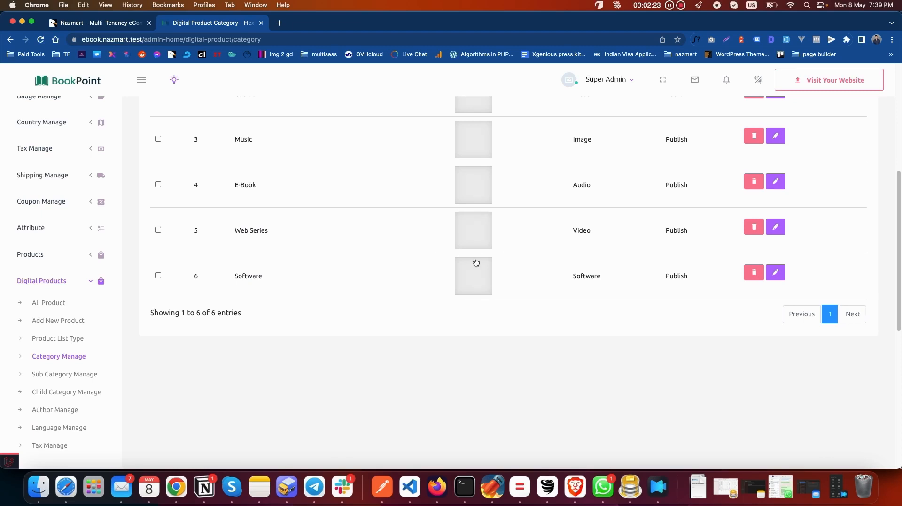
Open the digital product subcategory management page and bring up the form for a new subcategory.
left_click(60, 375)
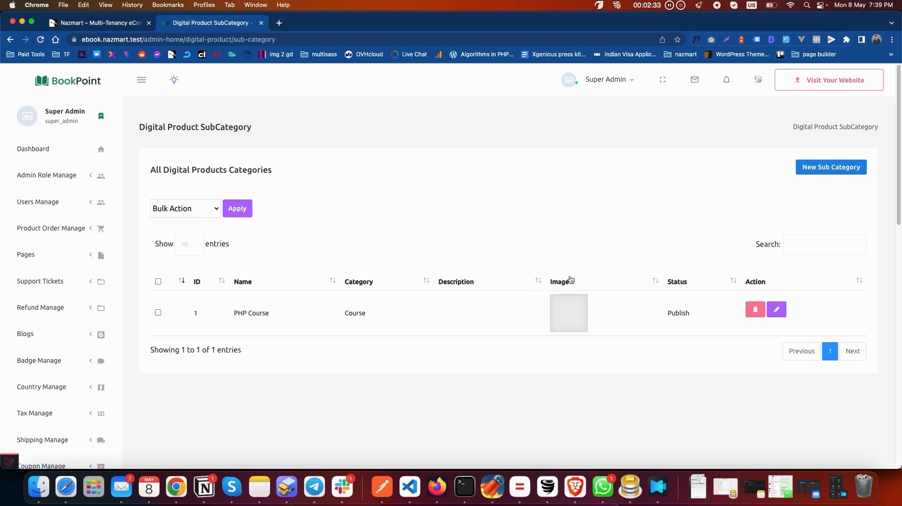
left_click(824, 172)
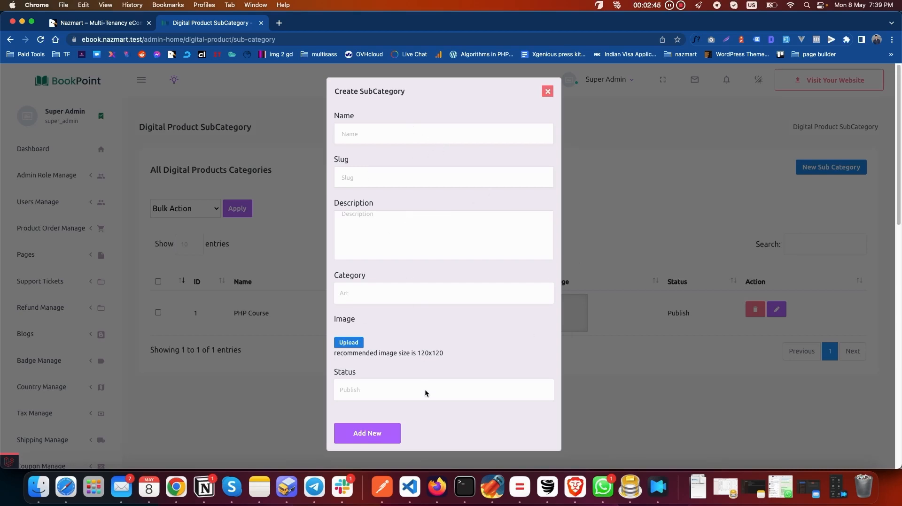
left_click(373, 129)
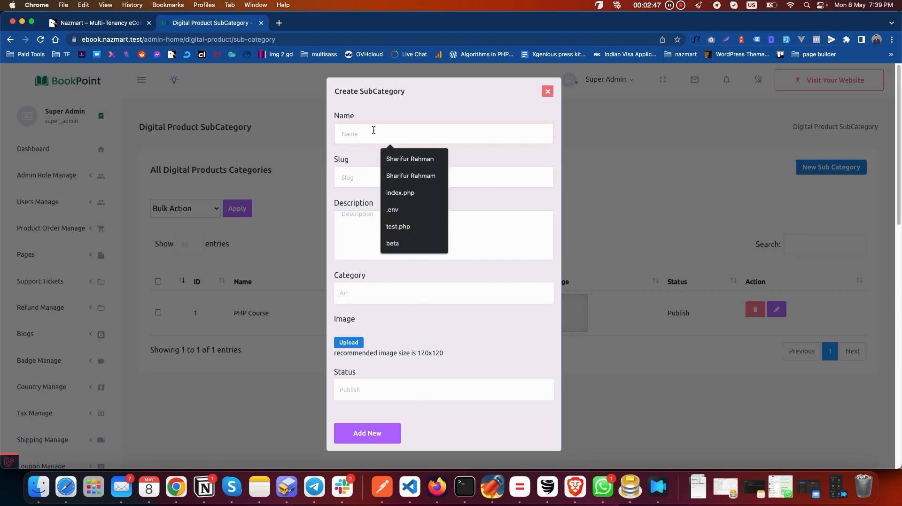
left_click(440, 111)
left_click(414, 136)
Name the new subcategory Landscape Image.
type("Image")
key("BackSpace")
key("BackSpace")
key("BackSpace")
key("BackSpace")
key("BackSpace")
type("Land")
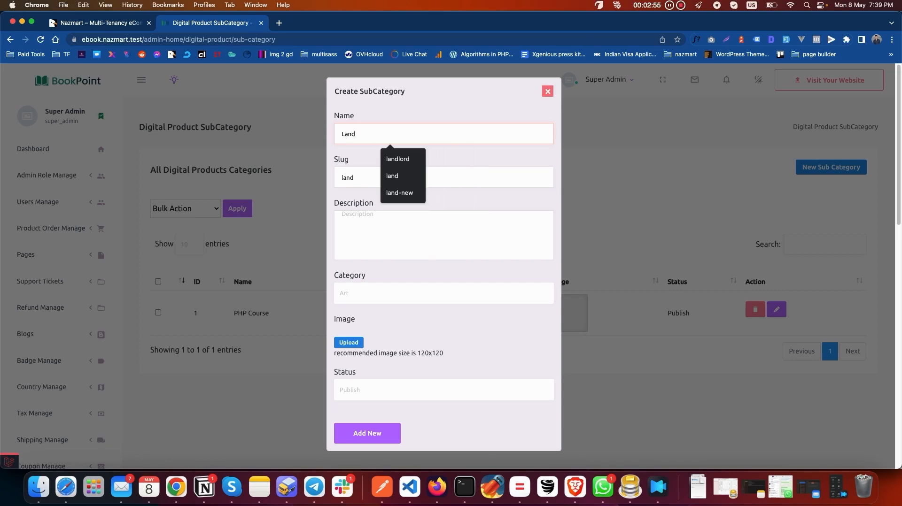
type("scape Image")
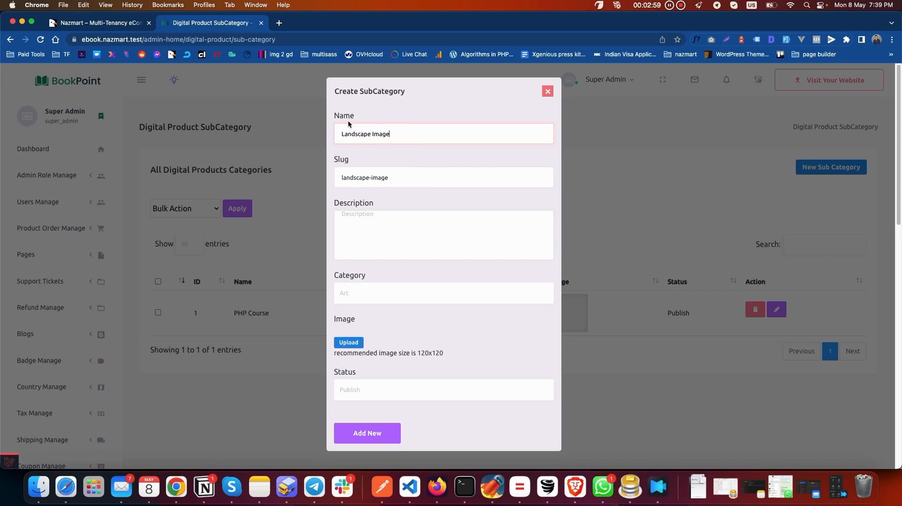
Choose Art as the subcategory's parent category and close the form without saving.
left_click(413, 231)
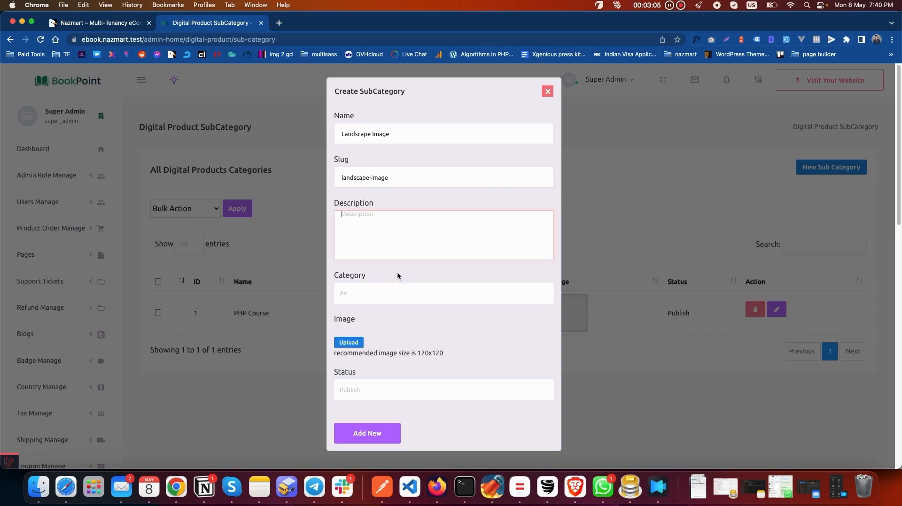
left_click(373, 298)
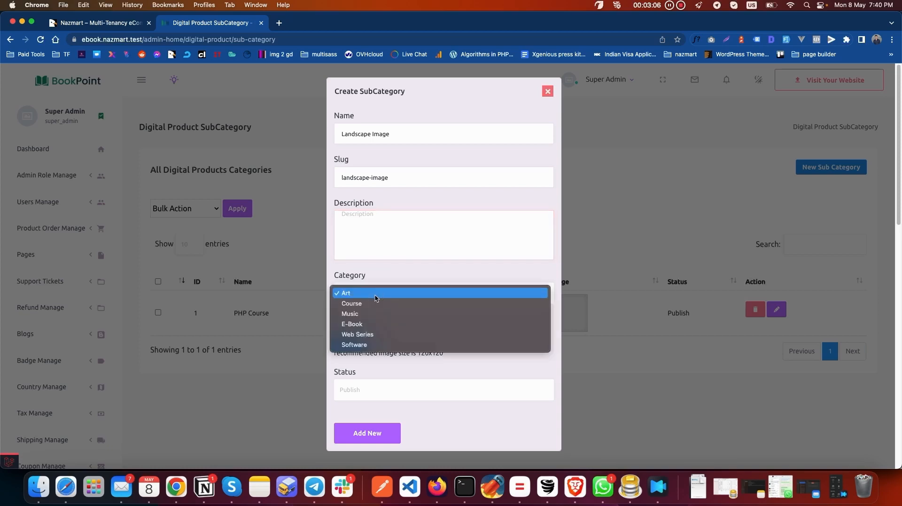
left_click(349, 297)
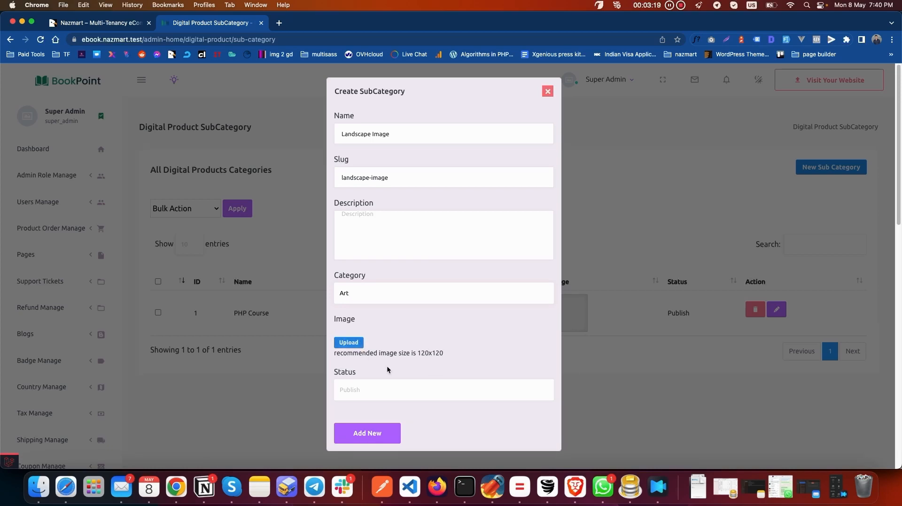
left_click(730, 369)
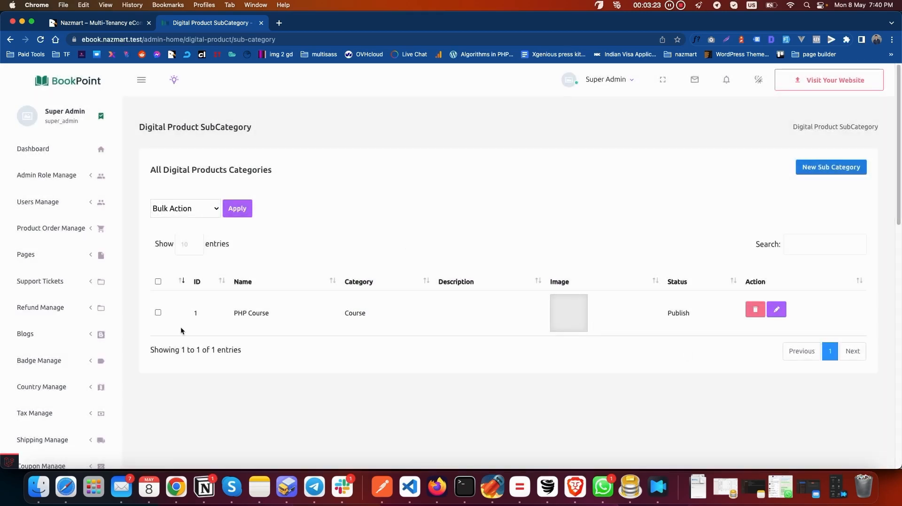
Review the existing PHP Course entry in the subcategory list.
left_click_drag(228, 324, 661, 402)
left_click(661, 402)
scroll(567, 343, "down", 1)
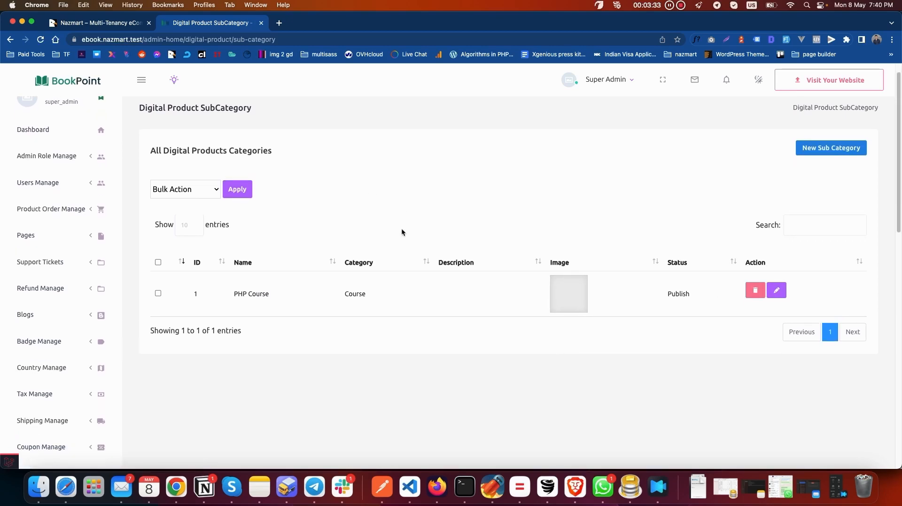
scroll(401, 211, "down", 5)
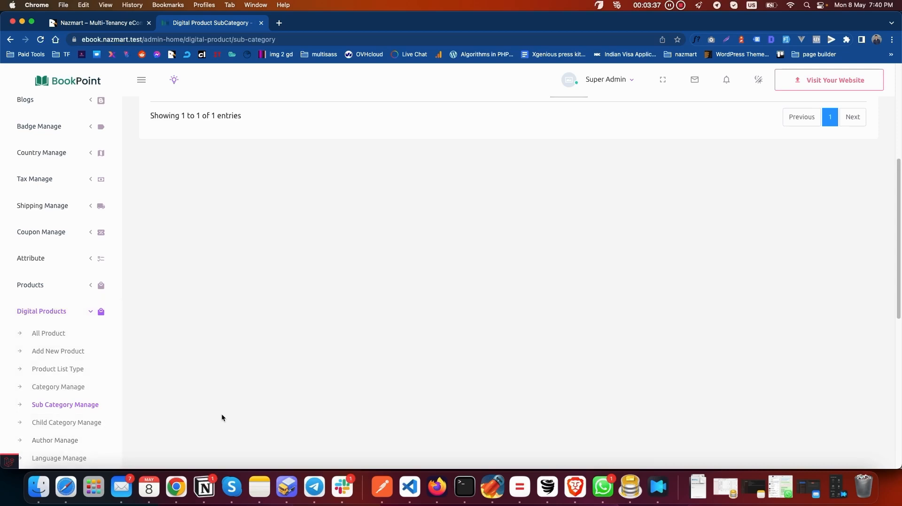
Open the digital product child category management page and bring up the form for a new child category.
left_click(75, 427)
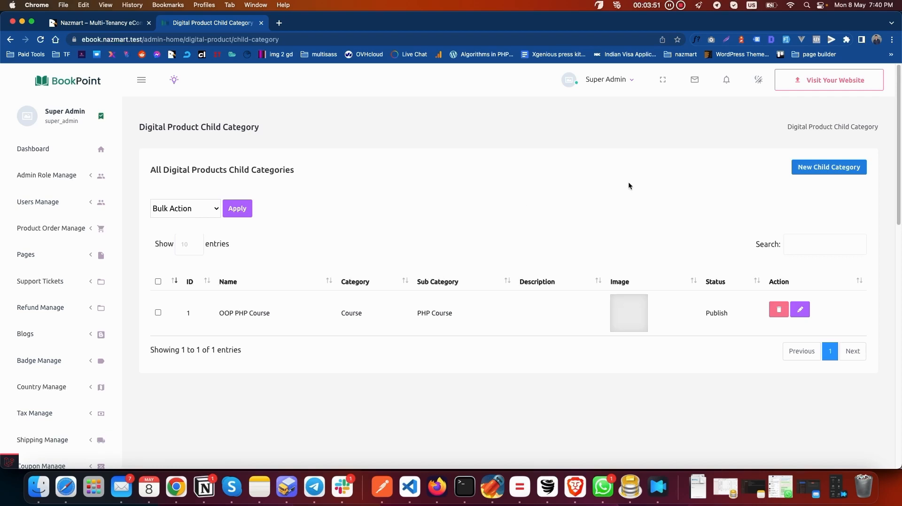
left_click(822, 170)
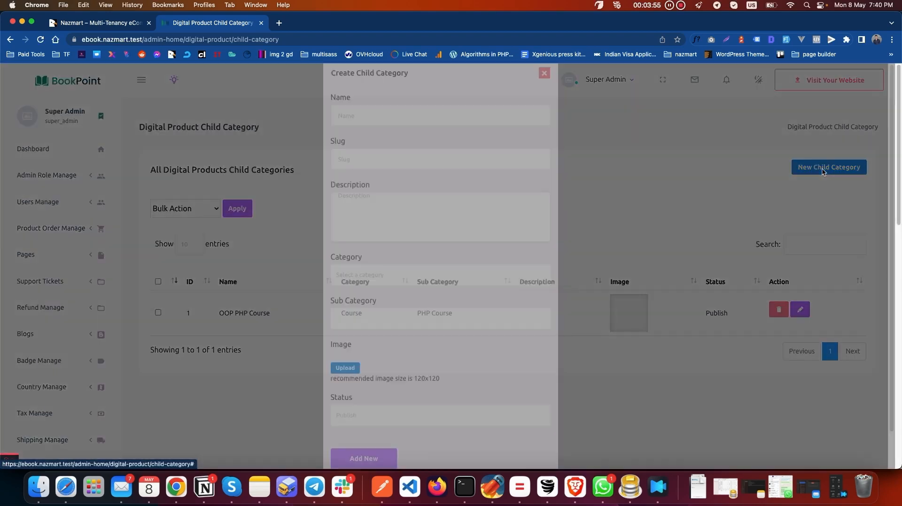
left_click(375, 136)
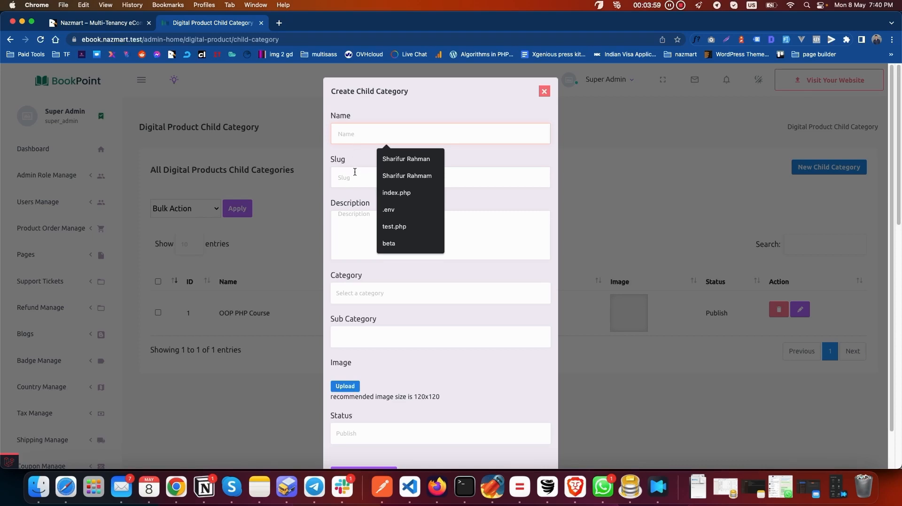
left_click(346, 230)
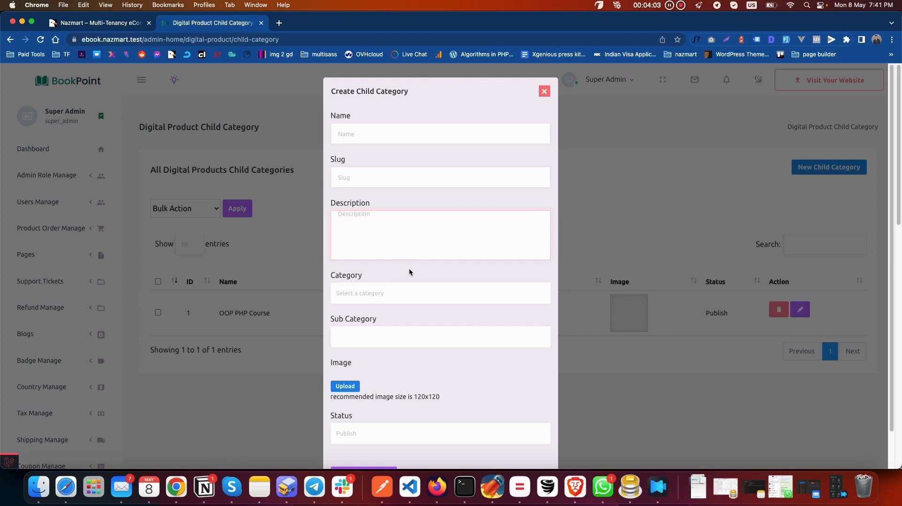
Choose Course as the child category's parent category and PHP Course as its subcategory, and close the form without saving.
left_click(377, 292)
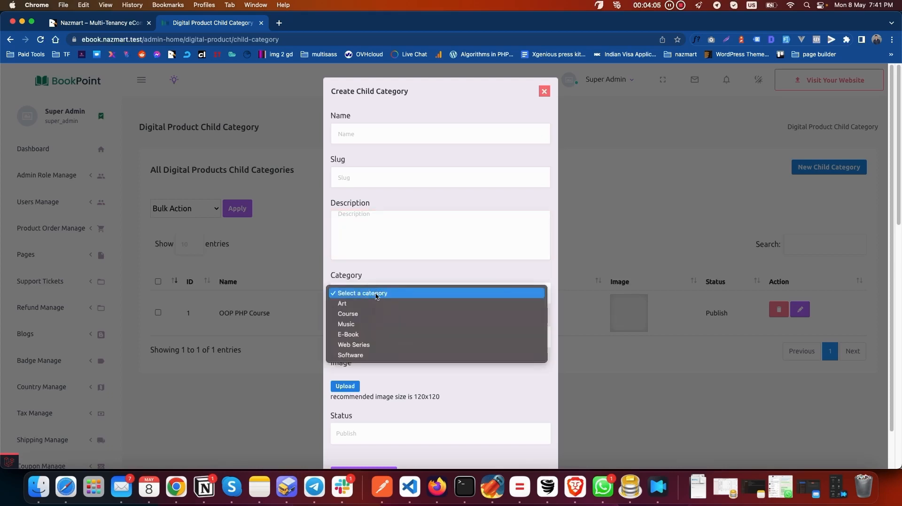
left_click(356, 314)
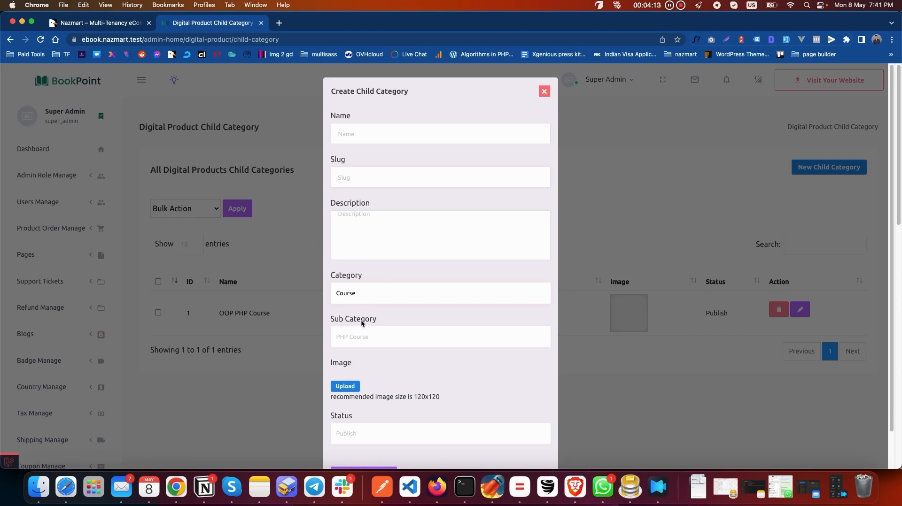
left_click(356, 337)
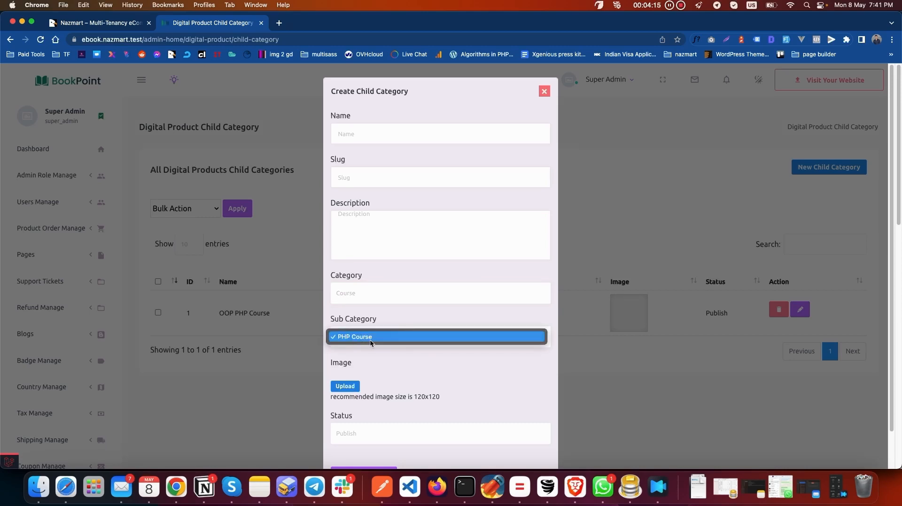
left_click(369, 340)
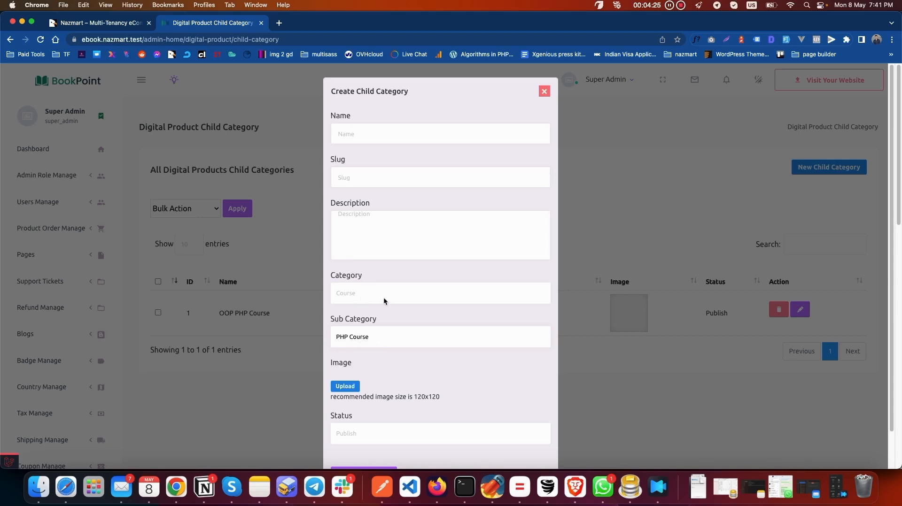
scroll(433, 342, "down", 1)
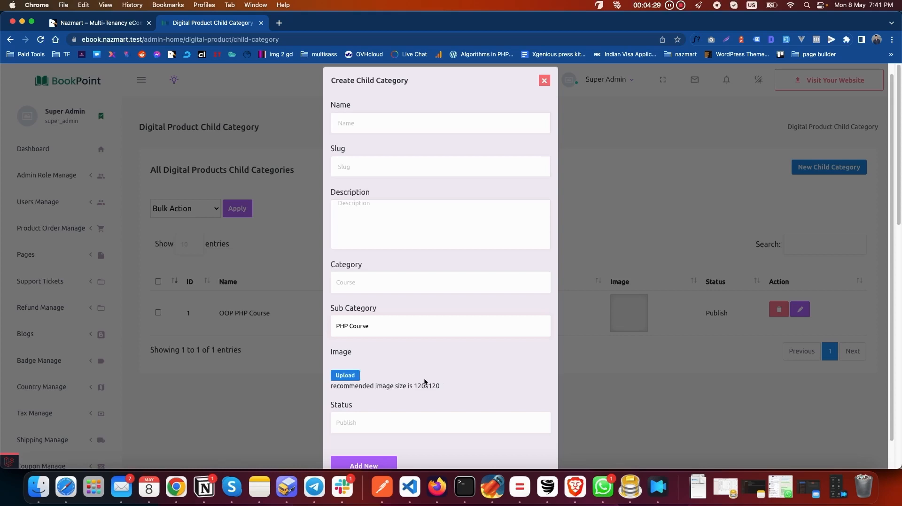
scroll(425, 382, "down", 2)
left_click(758, 386)
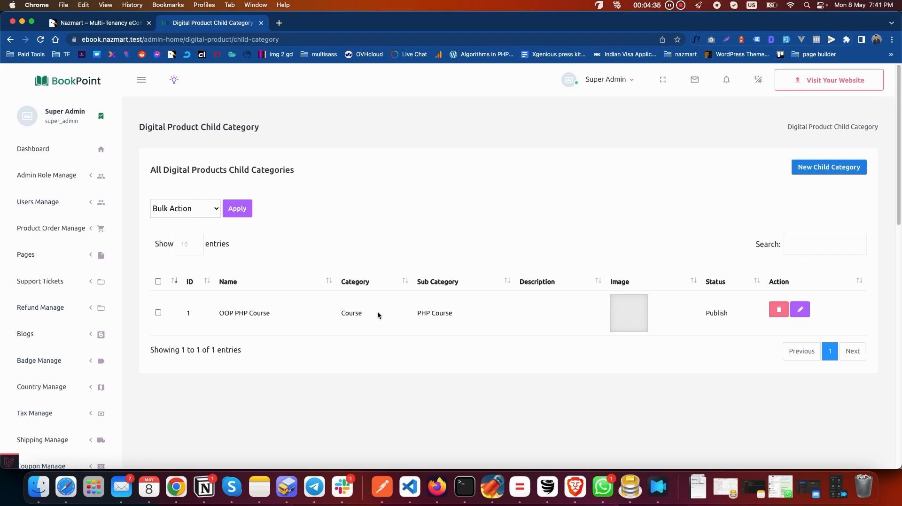
scroll(489, 341, "down", 1)
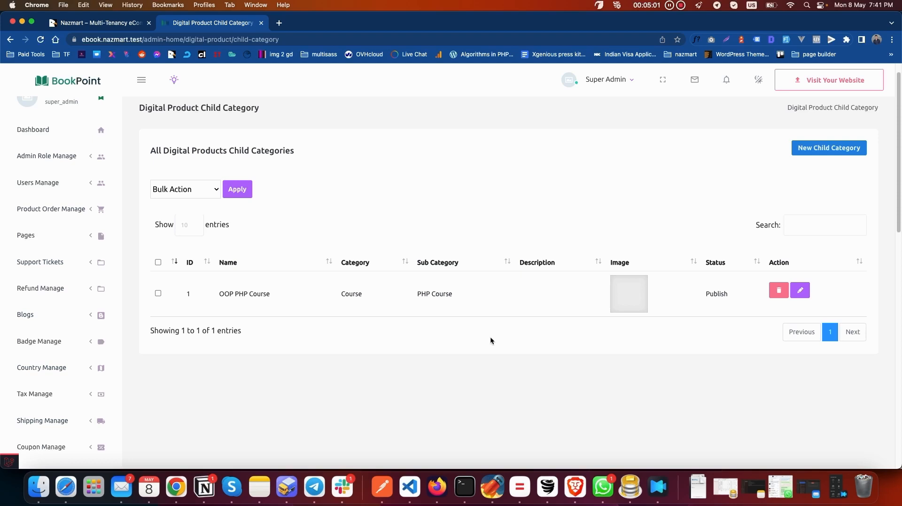
scroll(491, 341, "down", 10)
scroll(491, 341, "up", 10)
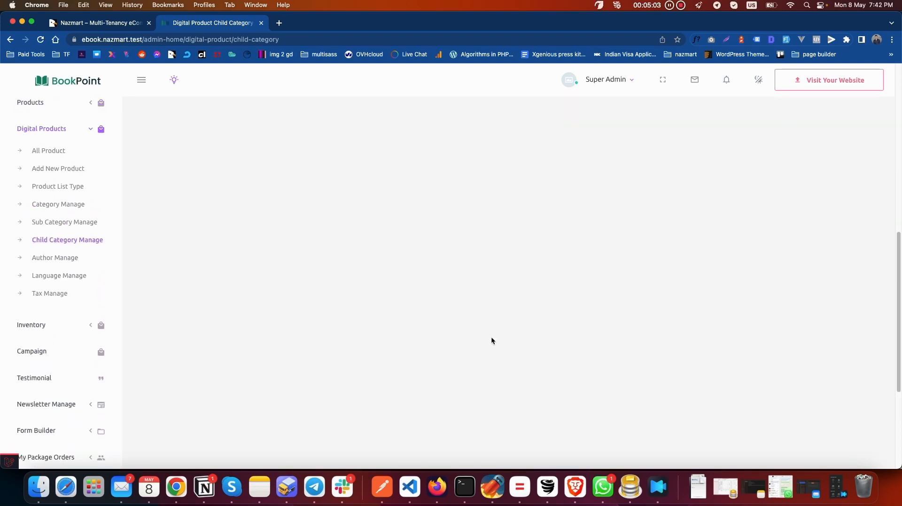